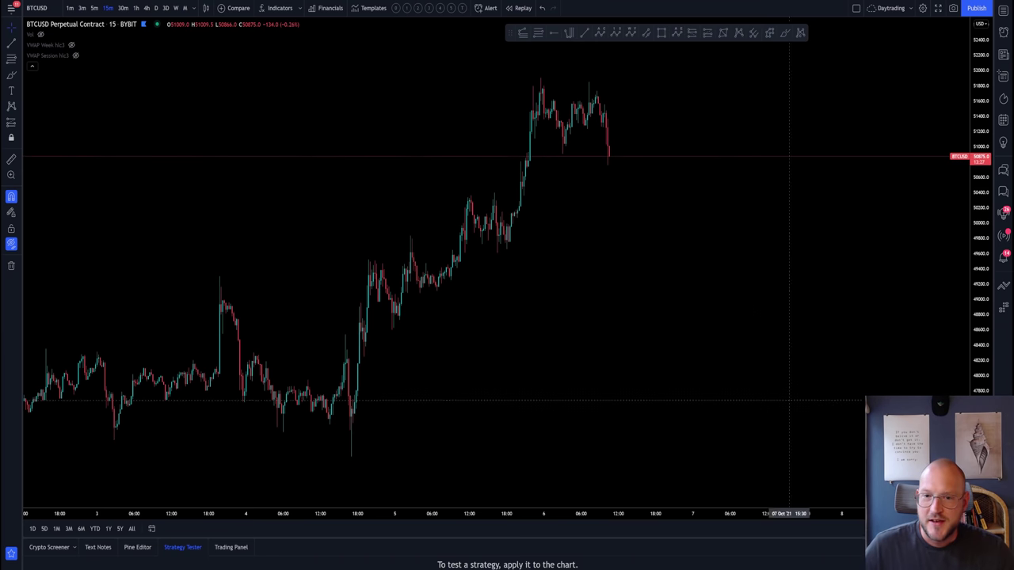
# Zoom out the 15-minute BTCUSD chart and compress the price scale to show 29 Sep–7 Oct
pyautogui.scroll(-2, 735, 277)
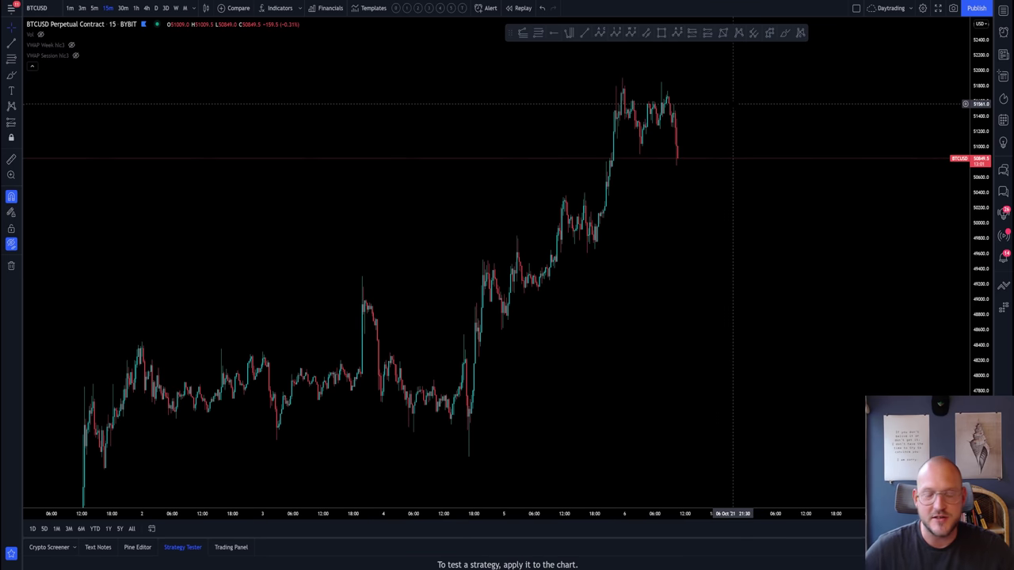
pyautogui.scroll(-3, 728, 158)
pyautogui.moveTo(974, 262); pyautogui.dragTo(973, 237)
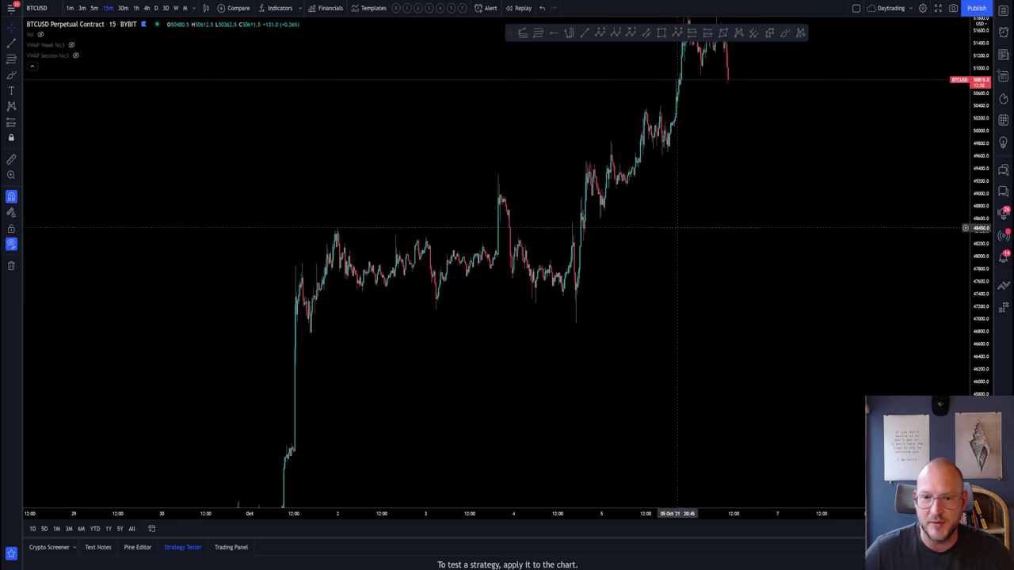
# Put BTCUSD on 4-hour candles and zoom to frame mid-August through early October
pyautogui.click(147, 8)
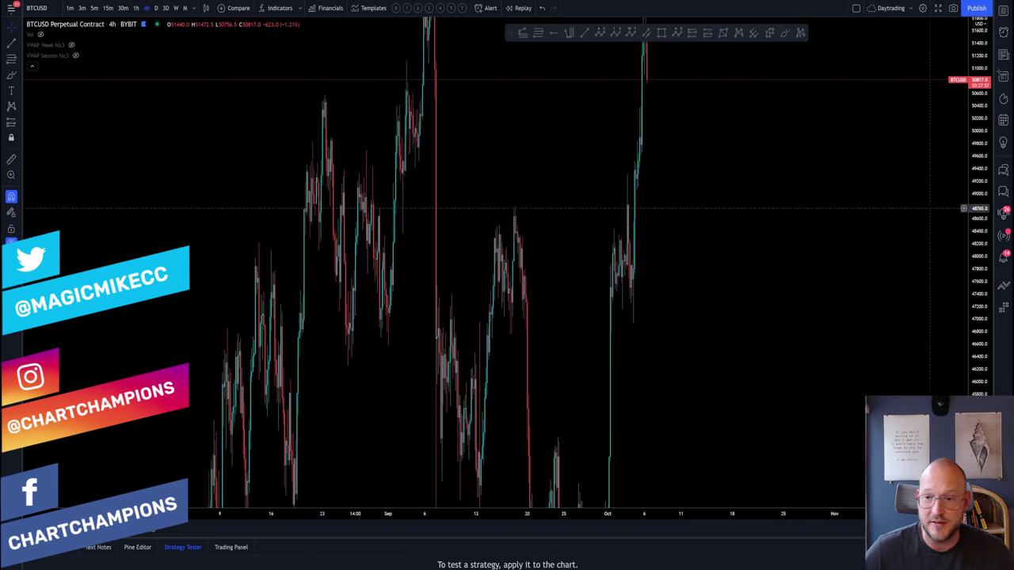
pyautogui.scroll(3, 633, 275)
pyautogui.scroll(2, 634, 275)
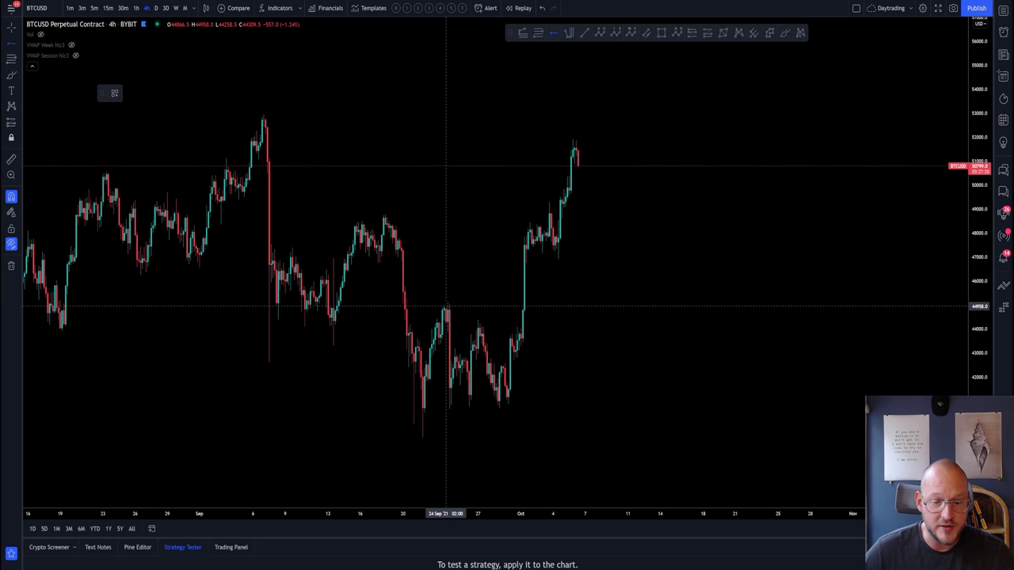
# Return BTCUSD to 15-minute candles and frame 26 Sep–9 Oct, showing the rally above 51,000
pyautogui.click(108, 8)
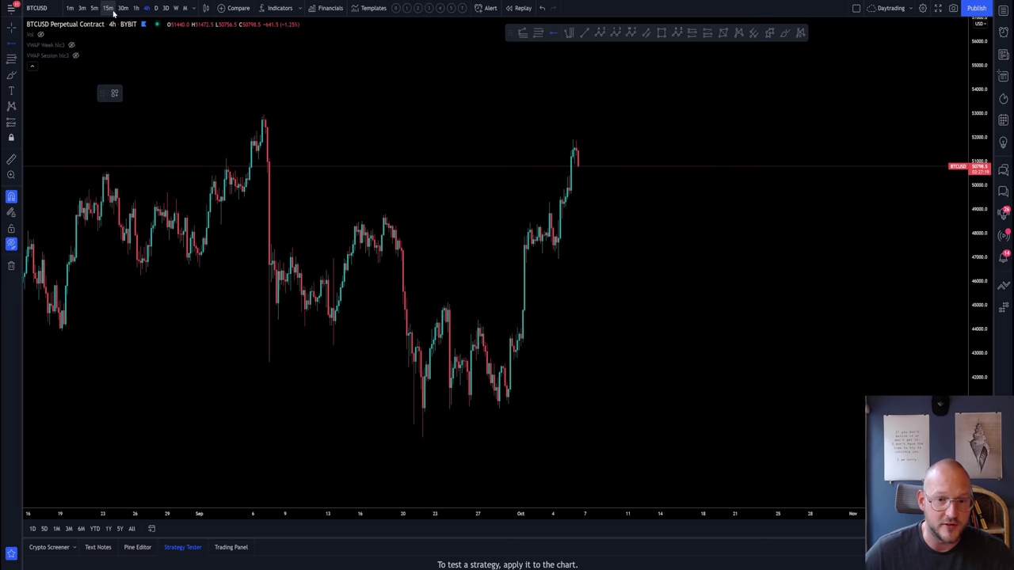
pyautogui.scroll(-5, 552, 239)
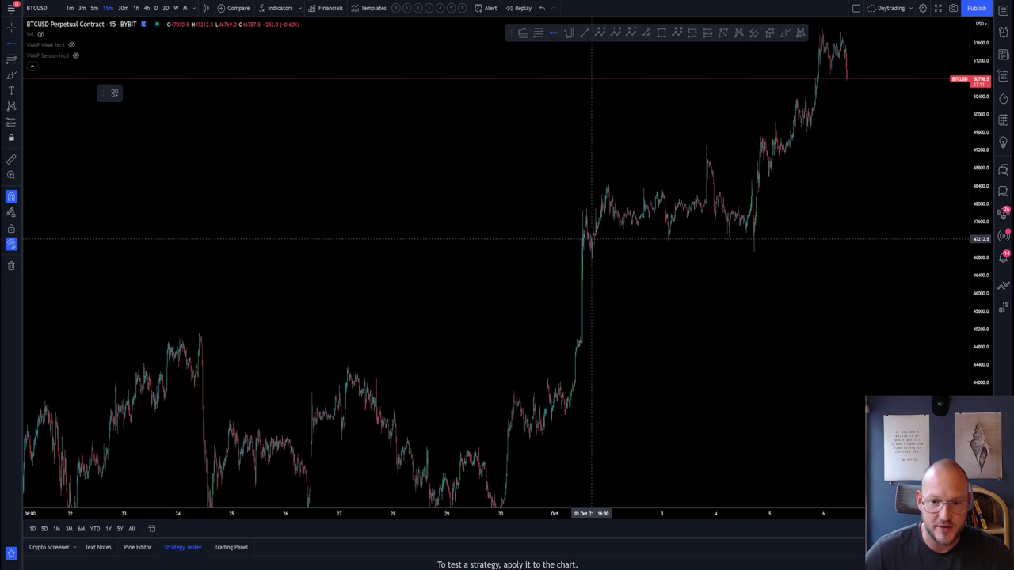
pyautogui.scroll(1, 586, 215)
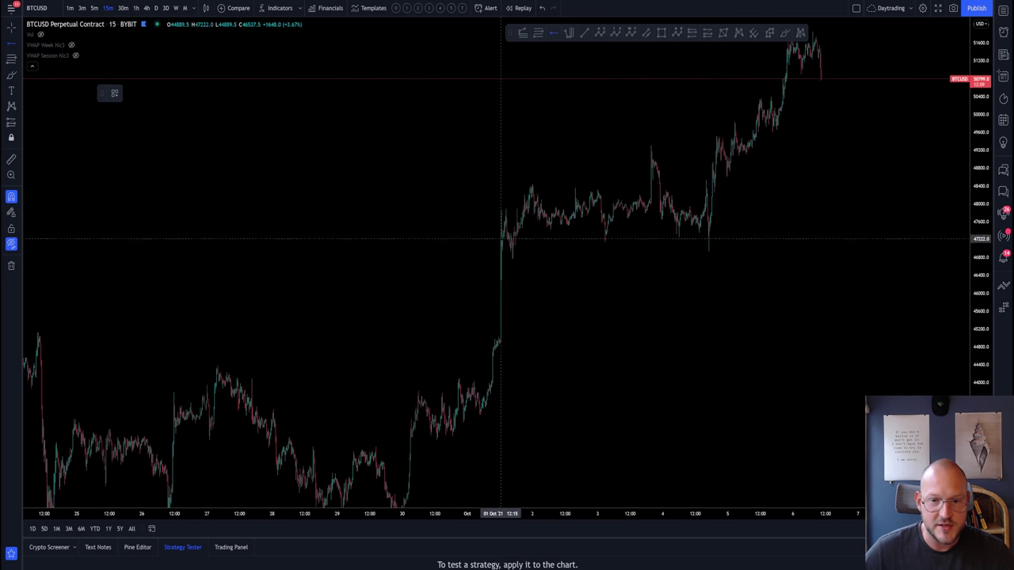
pyautogui.scroll(1, 443, 223)
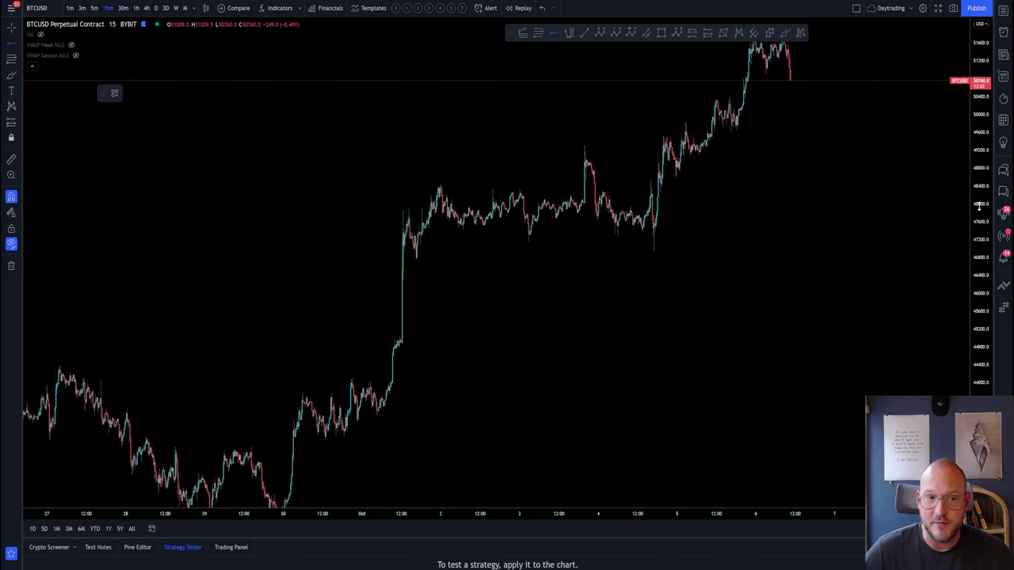
pyautogui.moveTo(697, 309); pyautogui.dragTo(651, 362)
pyautogui.scroll(-2, 634, 357)
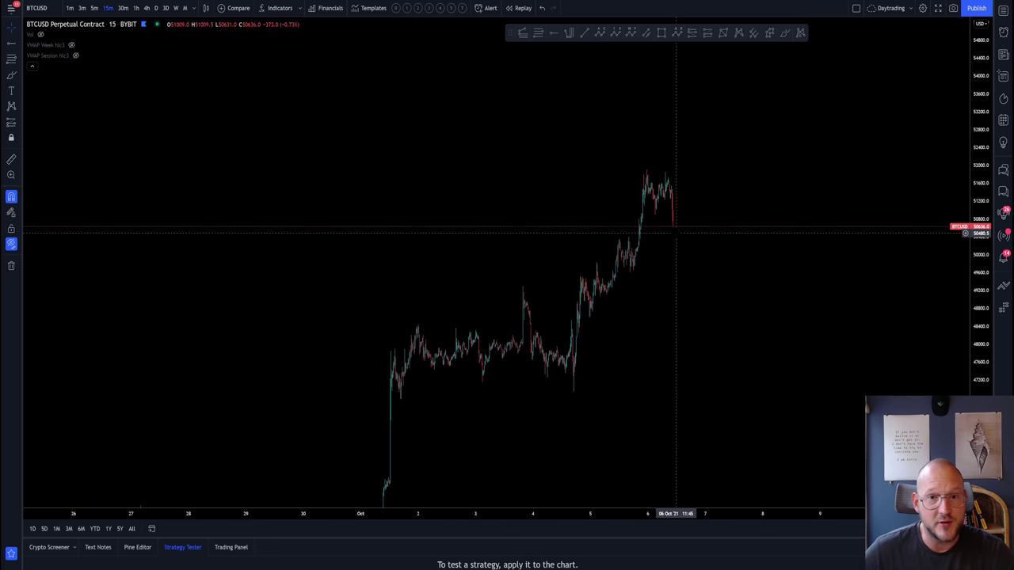
pyautogui.scroll(1, 662, 230)
pyautogui.scroll(1, 507, 236)
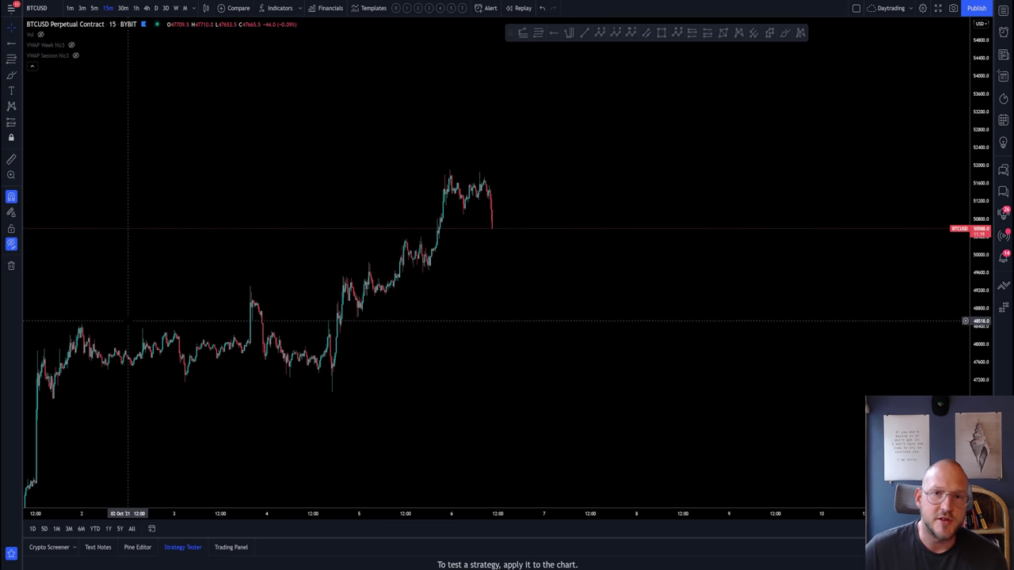
pyautogui.hscroll(-5, 307, 339)
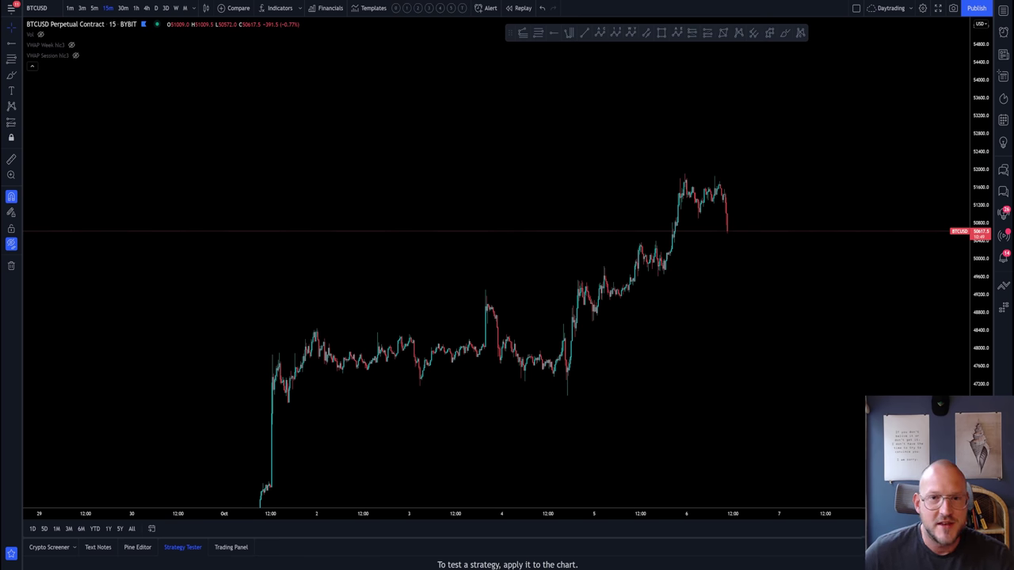
# In Discord's general chat, enlarge the posted chart image, then close the viewer
pyautogui.hotkey('alt', 'Tab')
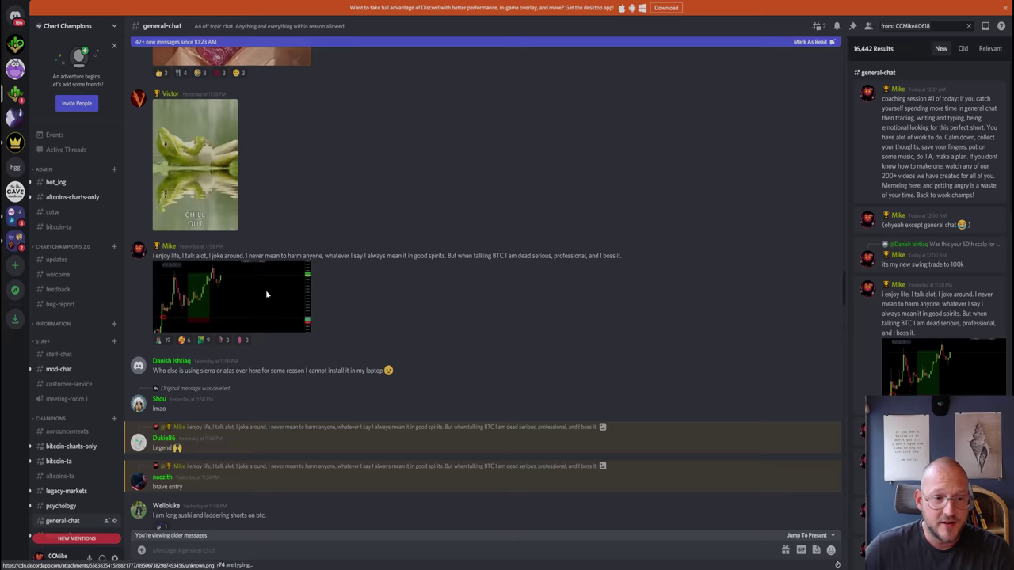
pyautogui.click(266, 293)
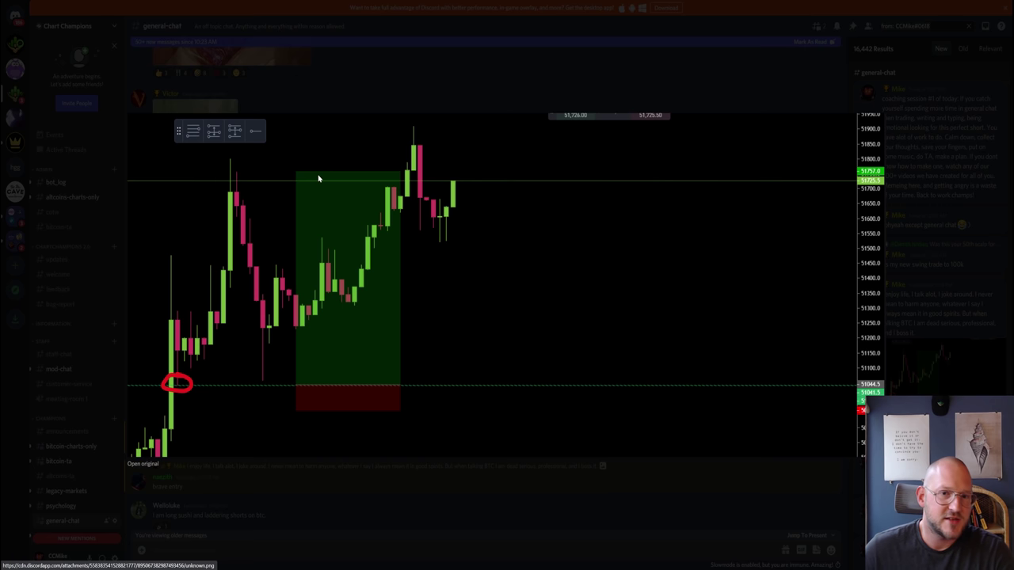
pyautogui.click(920, 224)
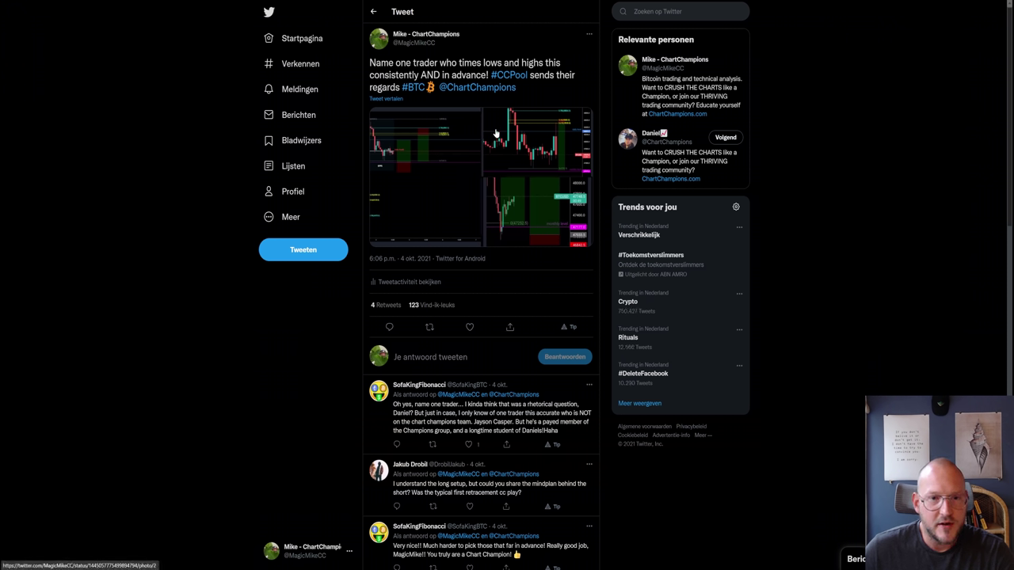
# Enlarge the 4 Oct tweet's left BTCUSD perpetual trade chart screenshot
pyautogui.click(412, 178)
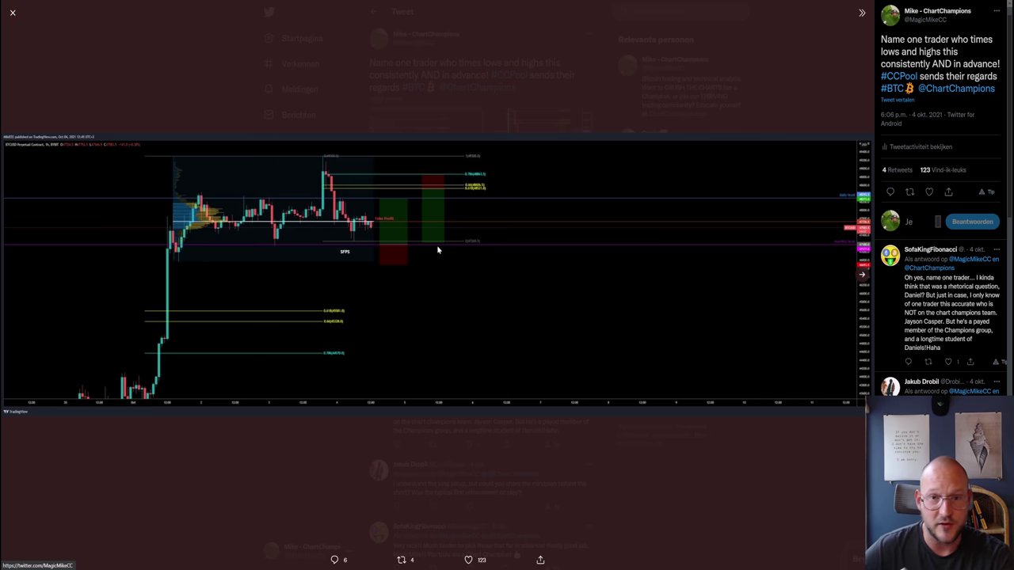
# Step through the tweet's remaining chart images to the final 5-minute chart
pyautogui.press('Right')
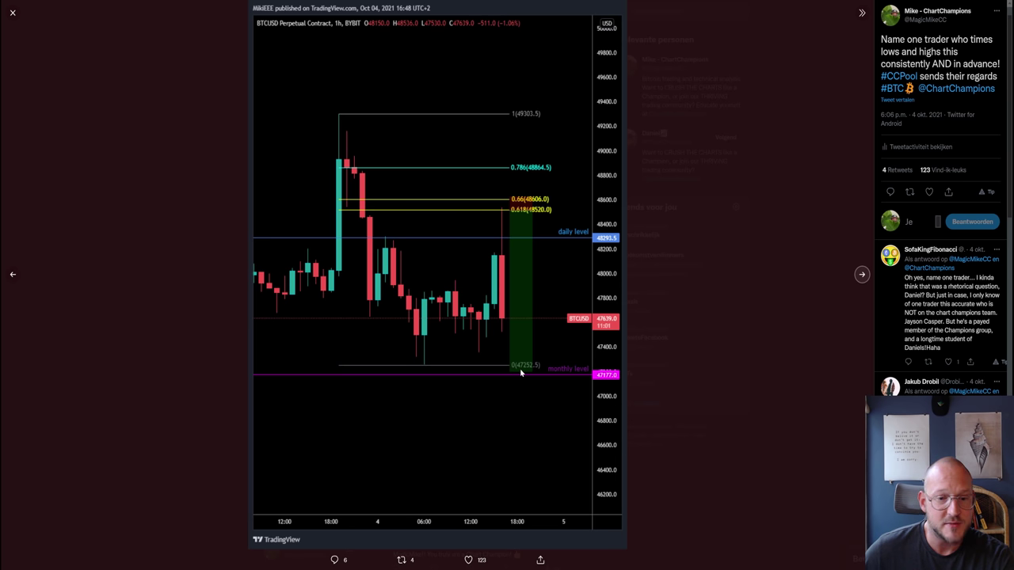
pyautogui.press('Right')
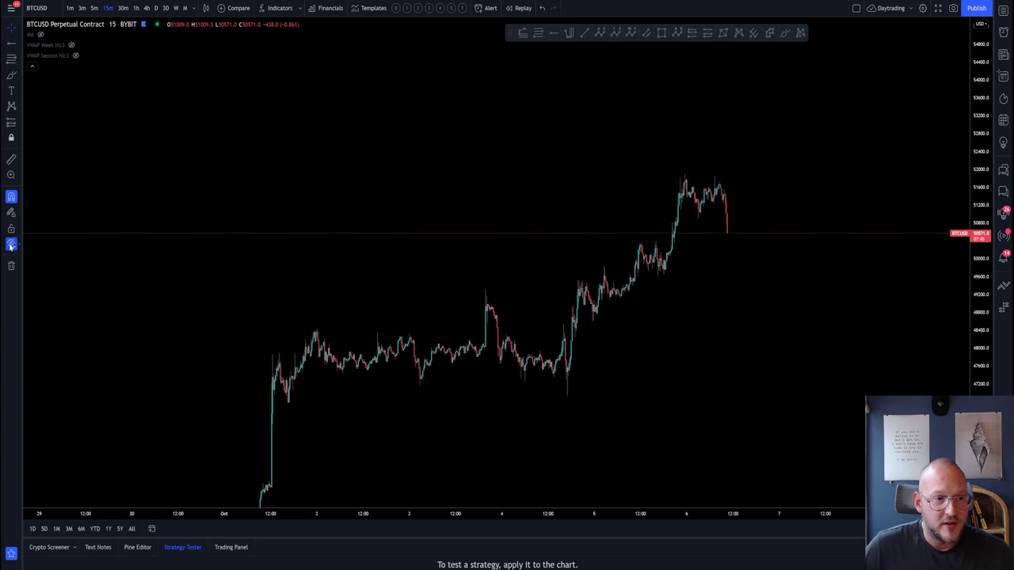
# Restore the weekly and daily level lines, switch to weekly candles, and mark the rejection high
pyautogui.click(11, 245)
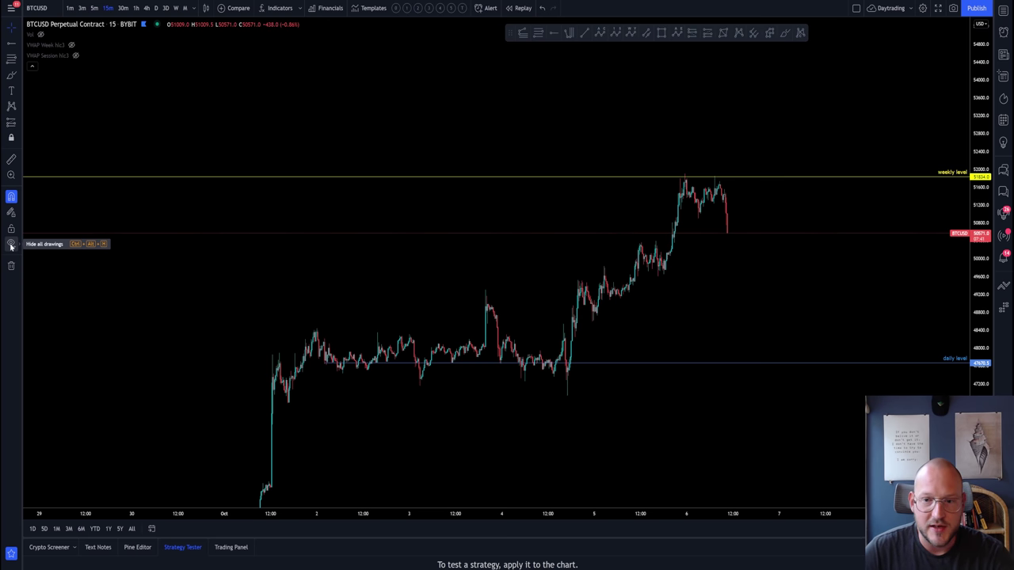
pyautogui.click(175, 8)
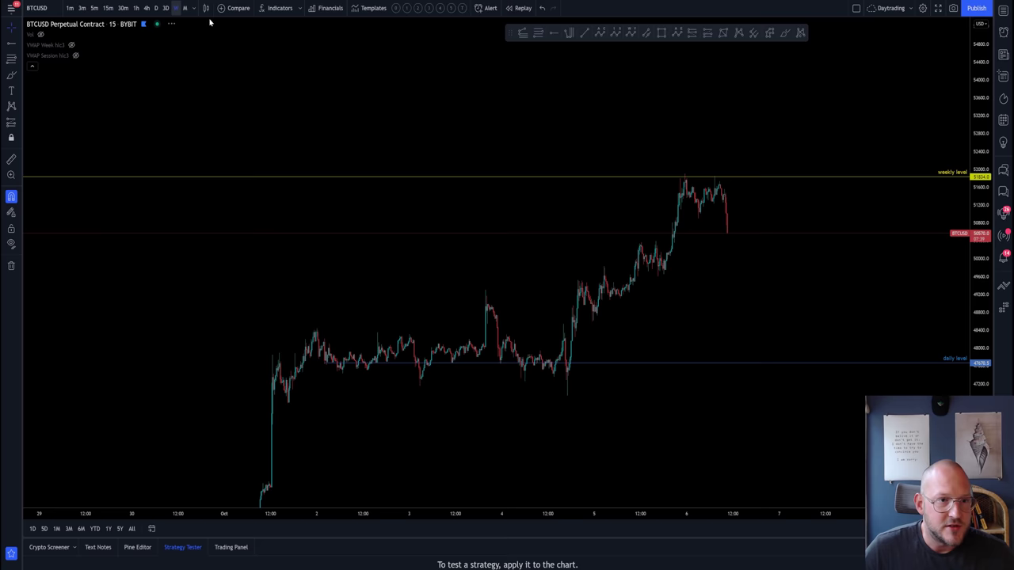
pyautogui.scroll(10, 632, 219)
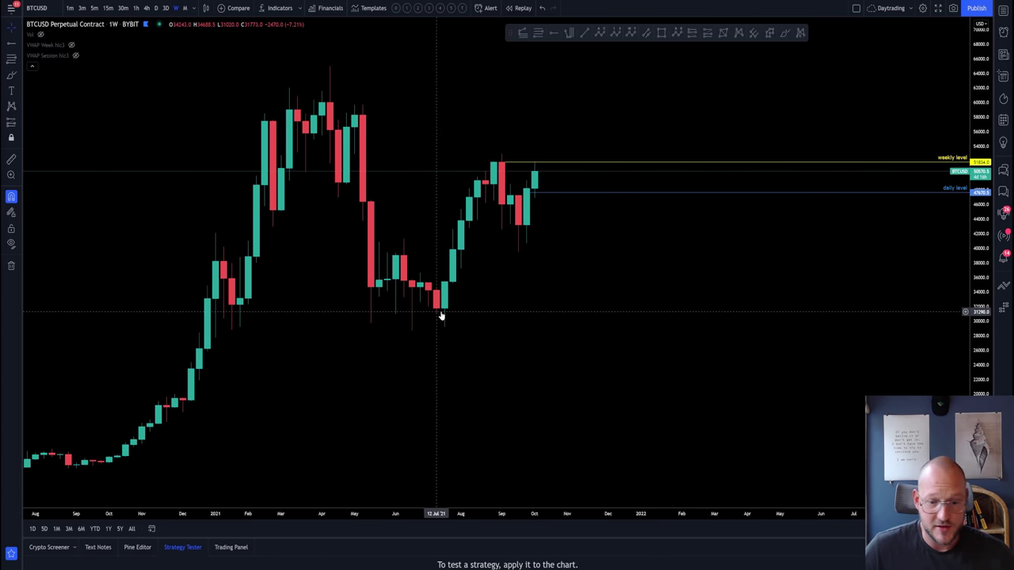
pyautogui.click(501, 165)
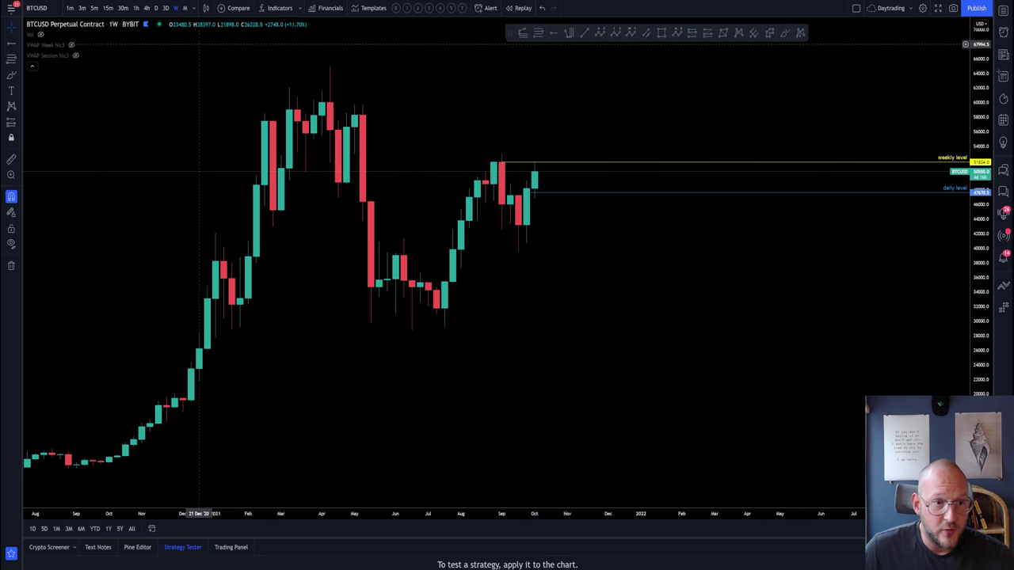
# Return BTCUSD to 15-minute candles and center the 6 Oct peak meeting the weekly level above 51,600
pyautogui.click(111, 9)
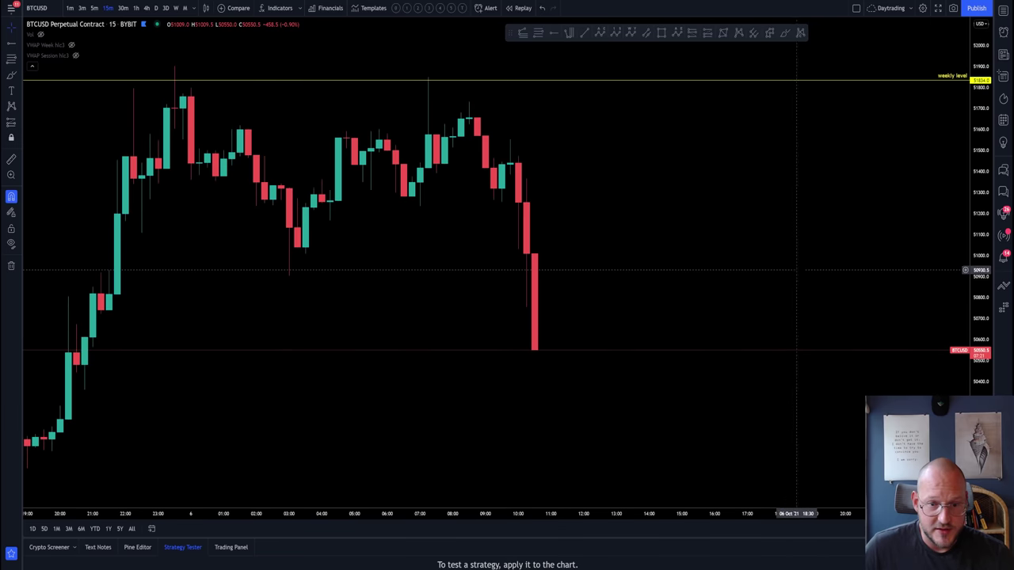
pyautogui.scroll(-6, 744, 206)
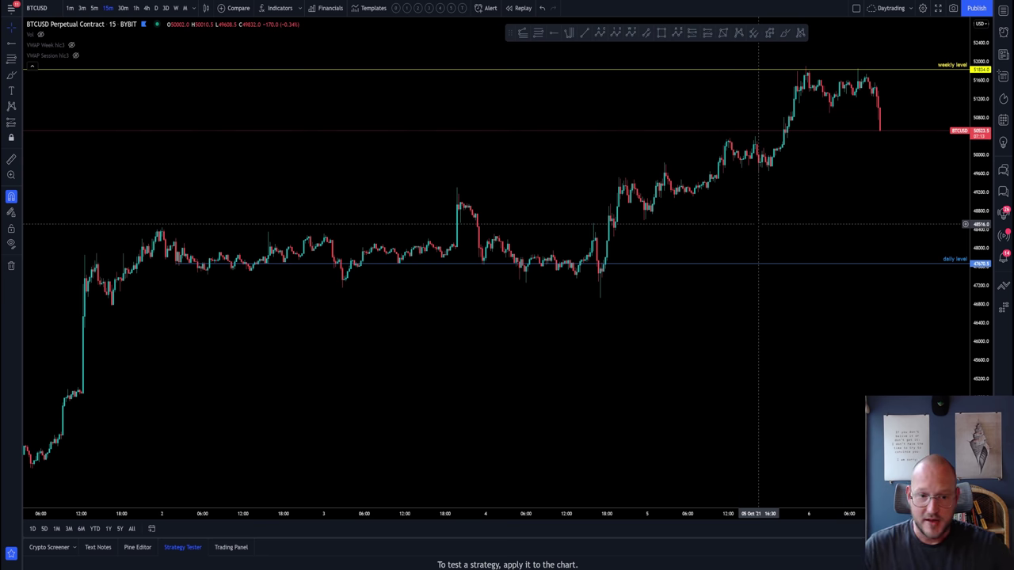
pyautogui.scroll(-3, 758, 225)
pyautogui.moveTo(758, 225); pyautogui.dragTo(417, 269)
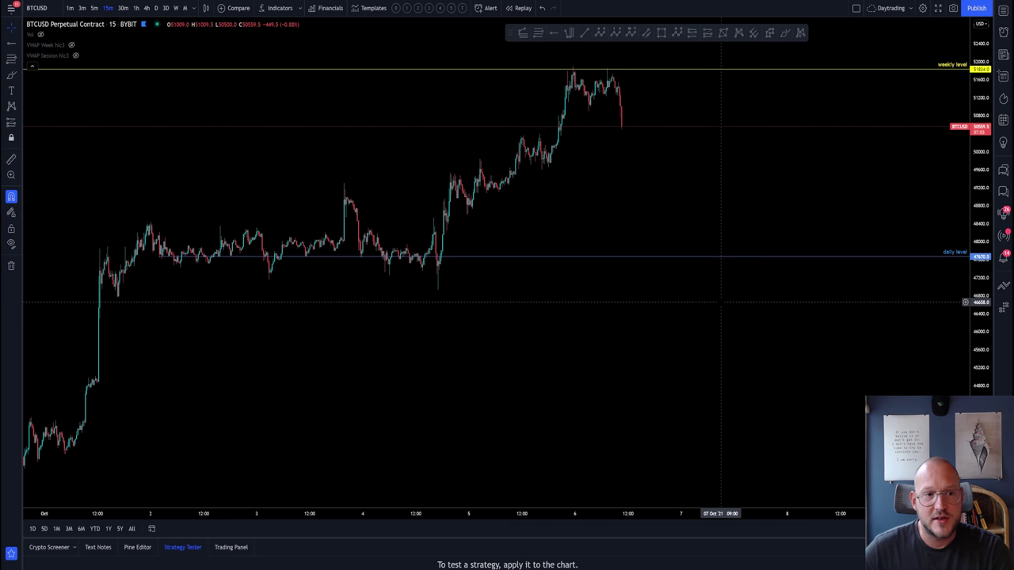
pyautogui.scroll(-6, 697, 305)
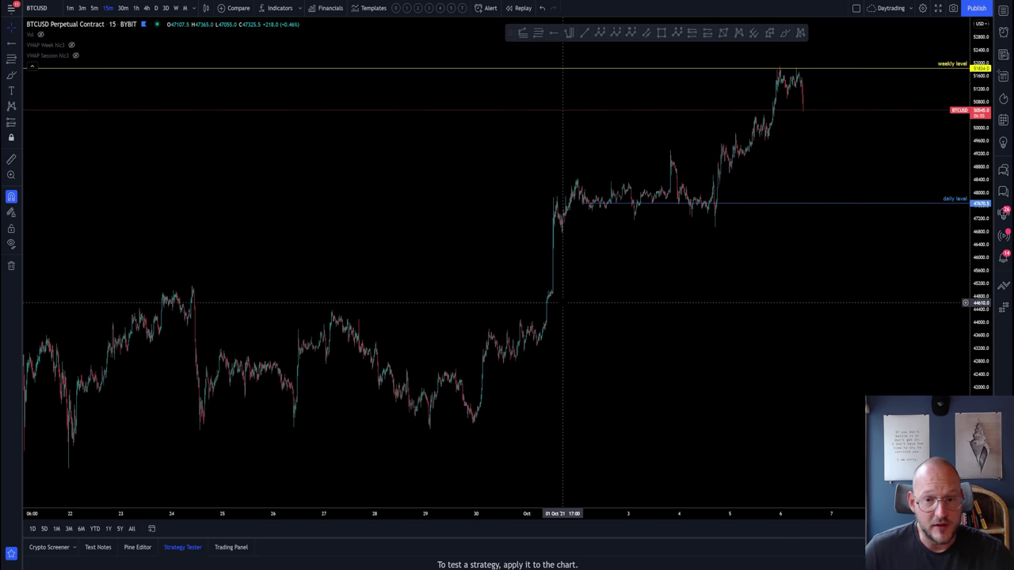
pyautogui.moveTo(699, 301); pyautogui.dragTo(430, 301)
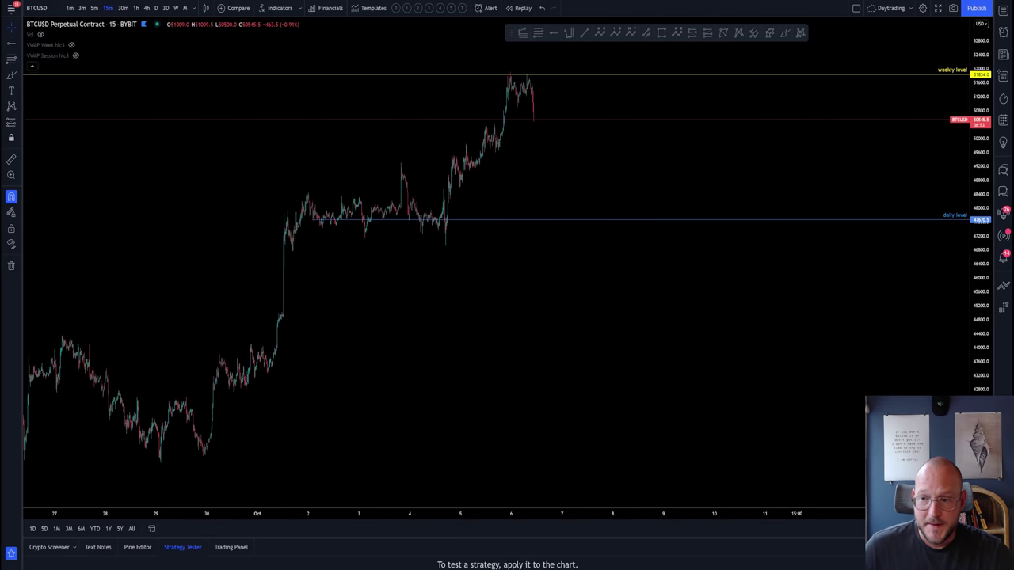
pyautogui.moveTo(510, 190); pyautogui.dragTo(502, 269)
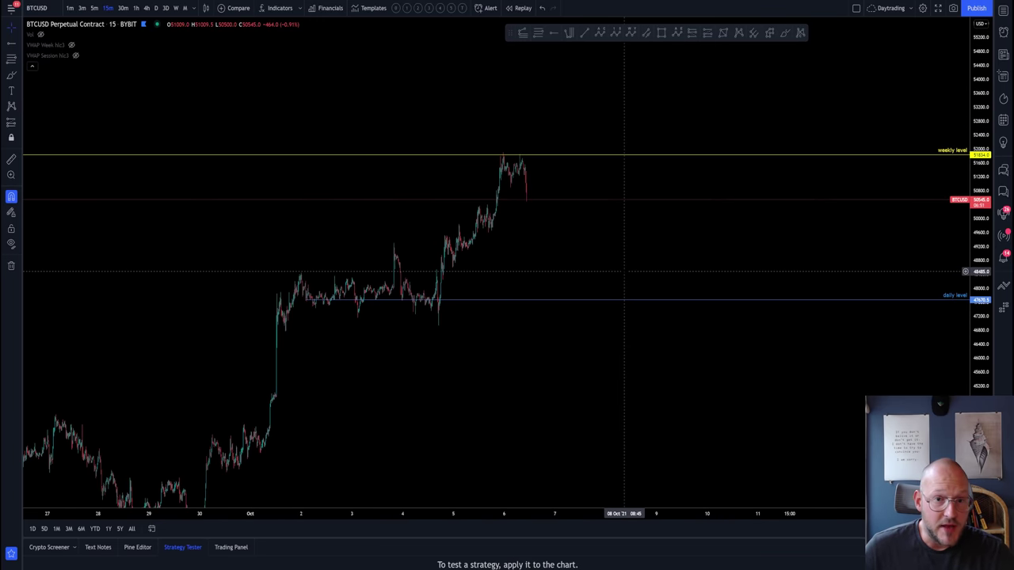
pyautogui.moveTo(624, 257); pyautogui.dragTo(507, 262)
pyautogui.scroll(3, 644, 317)
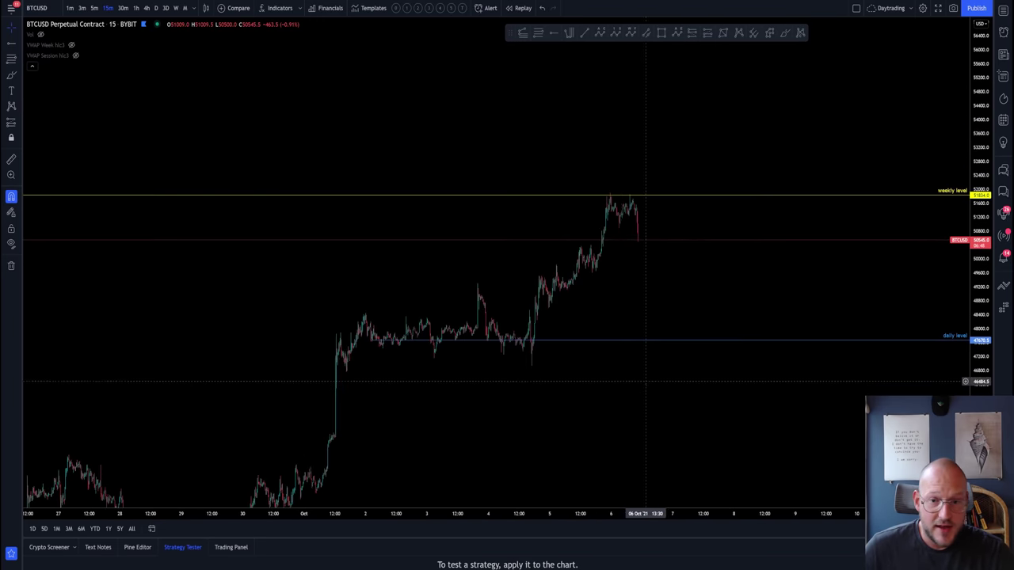
pyautogui.moveTo(644, 317); pyautogui.dragTo(575, 320)
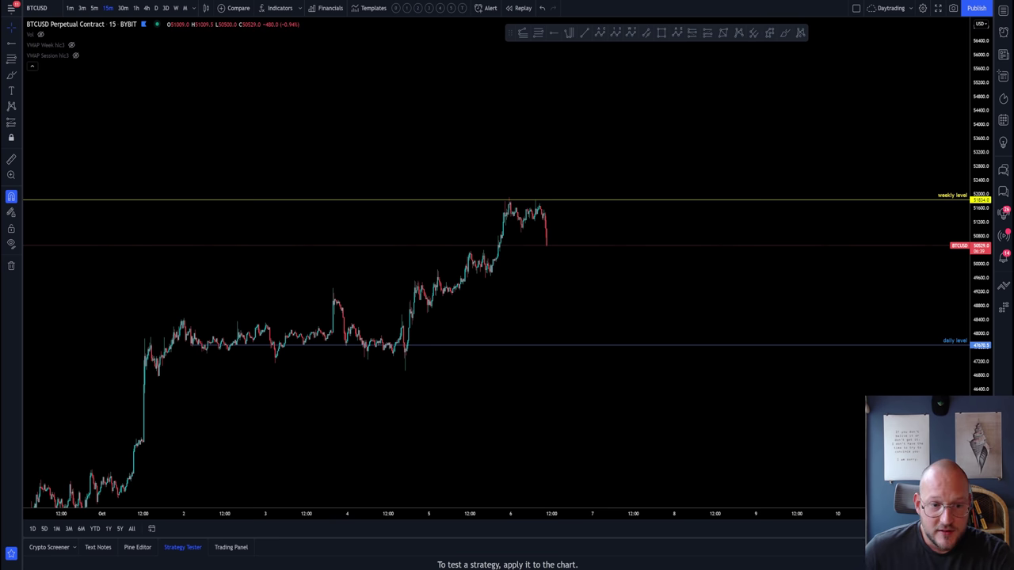
# Switch to Exocharts and zoom the 5-minute footprint onto the 5 Oct 23:40 high near 51,900
pyautogui.hotkey('alt', 'Tab')
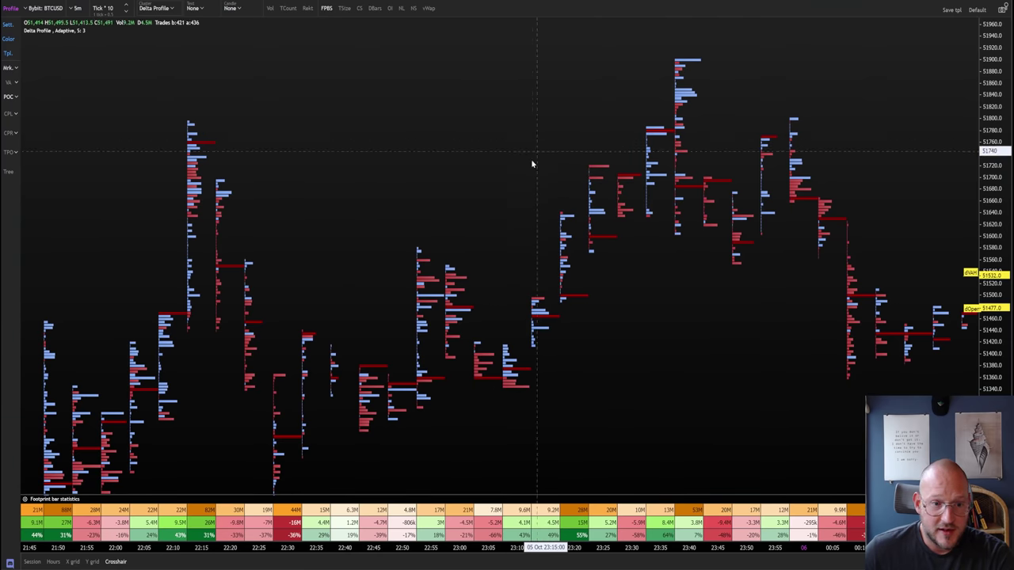
pyautogui.scroll(-3, 368, 234)
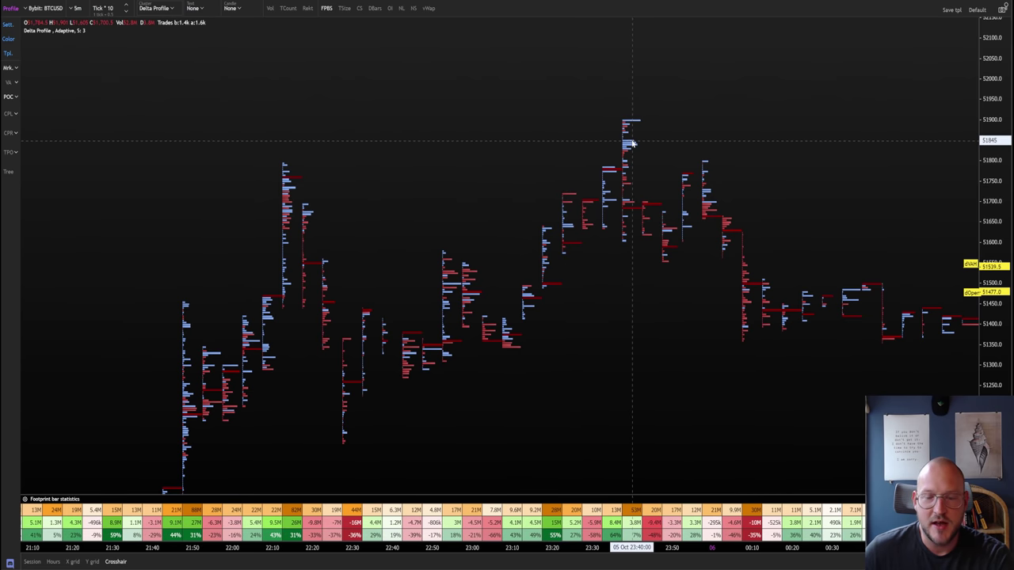
pyautogui.moveTo(596, 129); pyautogui.dragTo(557, 134)
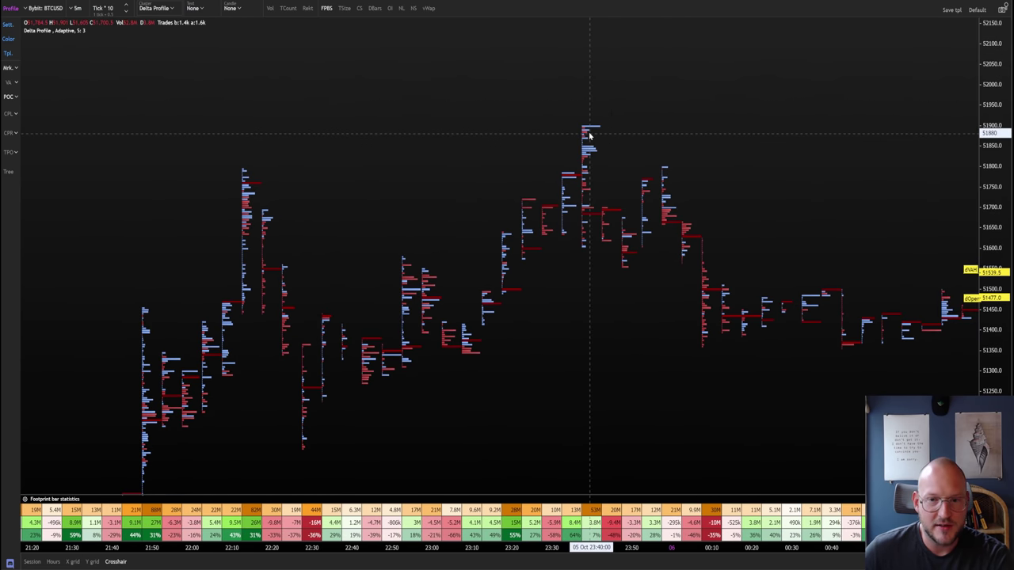
pyautogui.scroll(3, 594, 135)
# Set the footprint bars to display bid and ask numbers
pyautogui.click(231, 8)
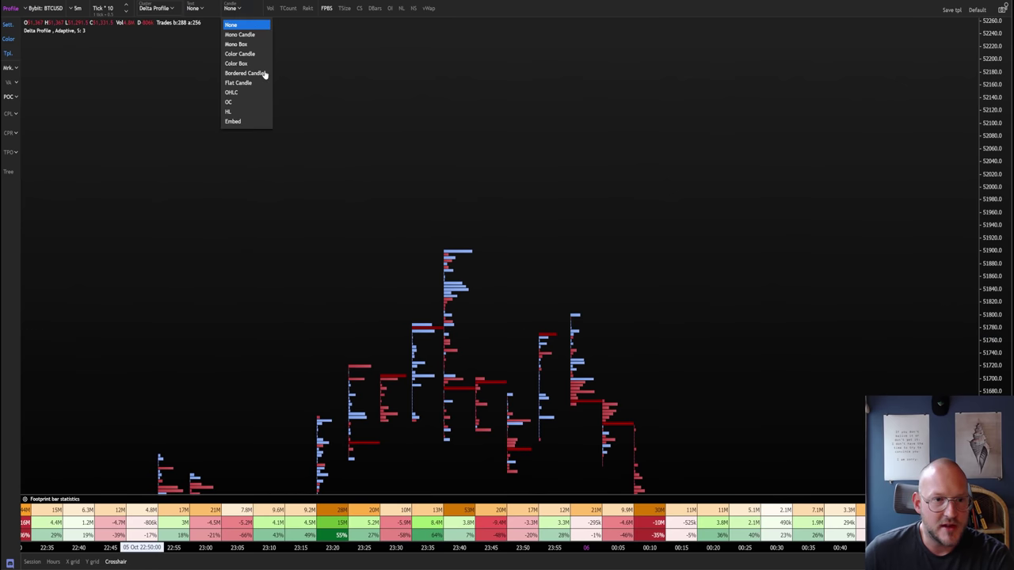
pyautogui.click(198, 8)
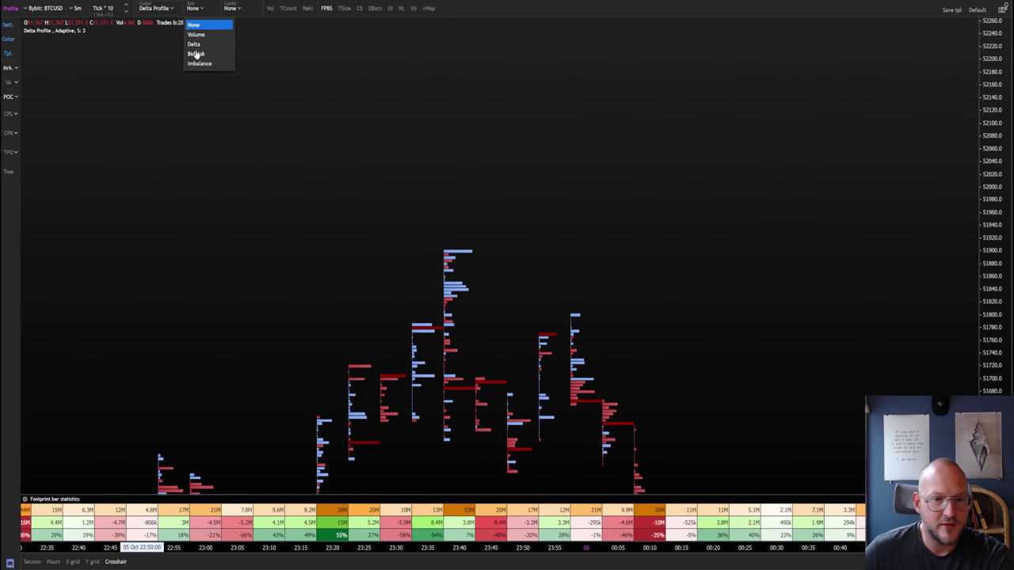
pyautogui.click(196, 54)
# Zoom the footprint out to span 5 Oct evening through 6 Oct 10:30
pyautogui.scroll(2, 388, 227)
pyautogui.scroll(2, 357, 237)
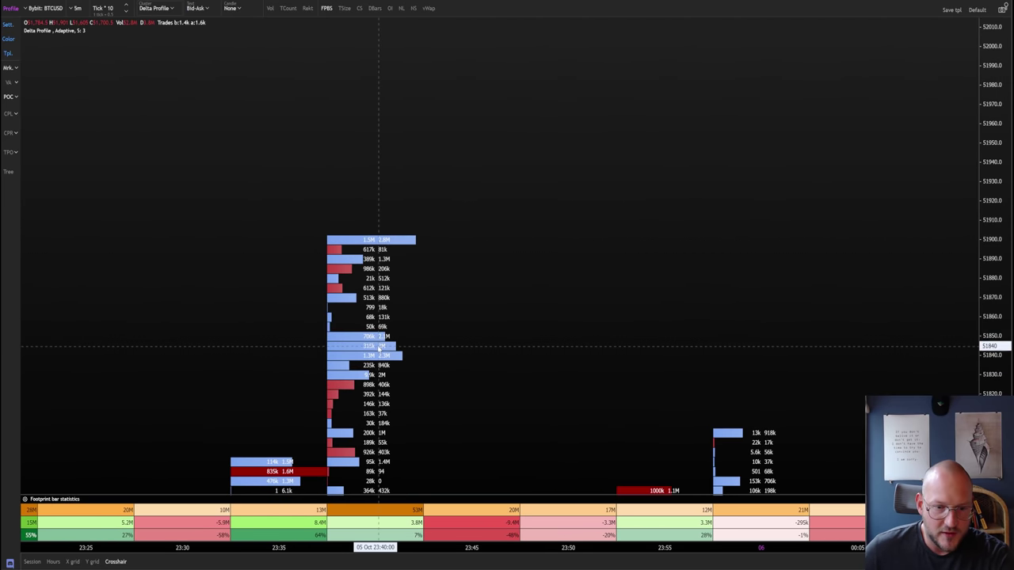
pyautogui.scroll(-3, 484, 346)
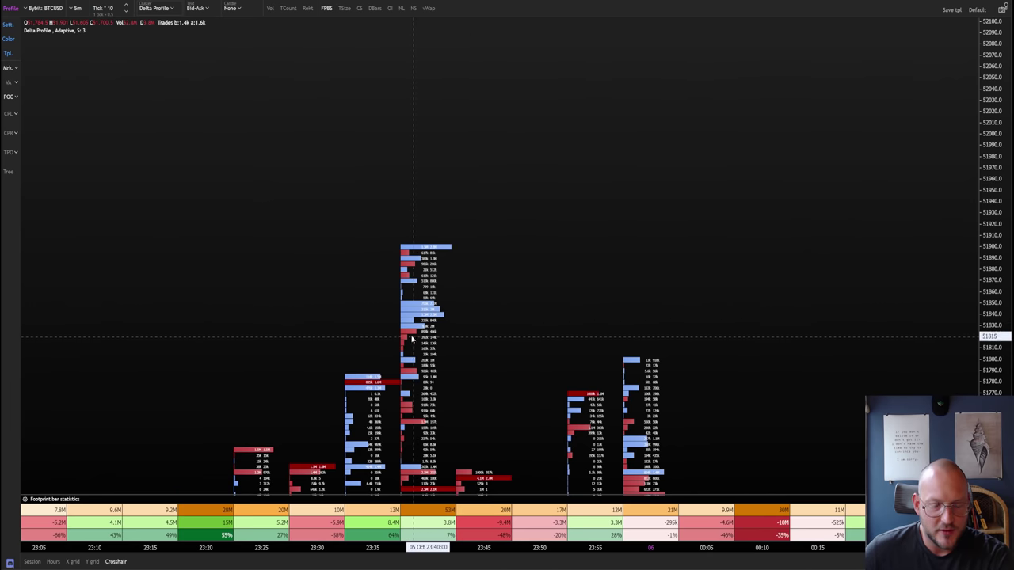
pyautogui.scroll(-5, 430, 191)
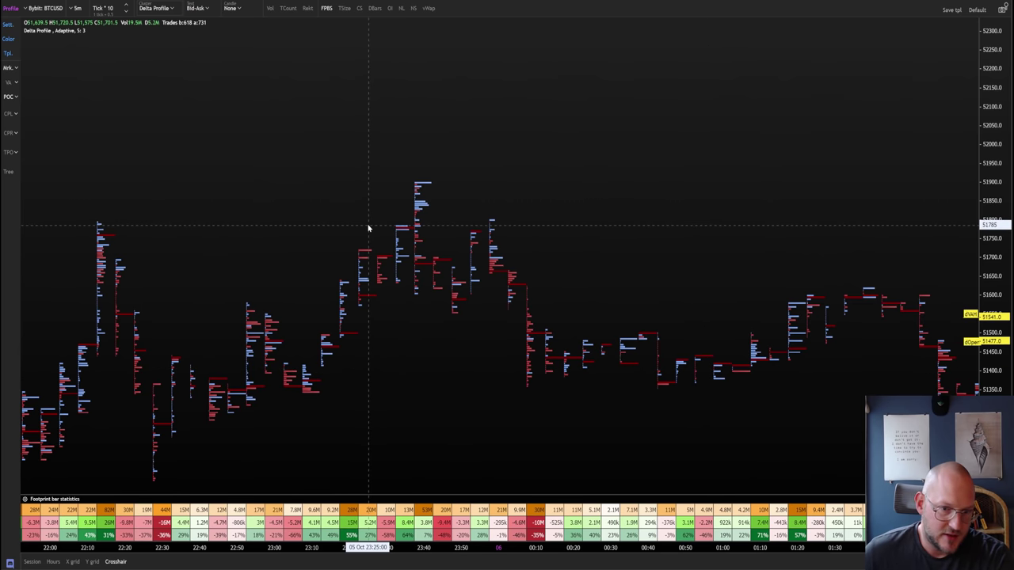
pyautogui.scroll(-6, 368, 227)
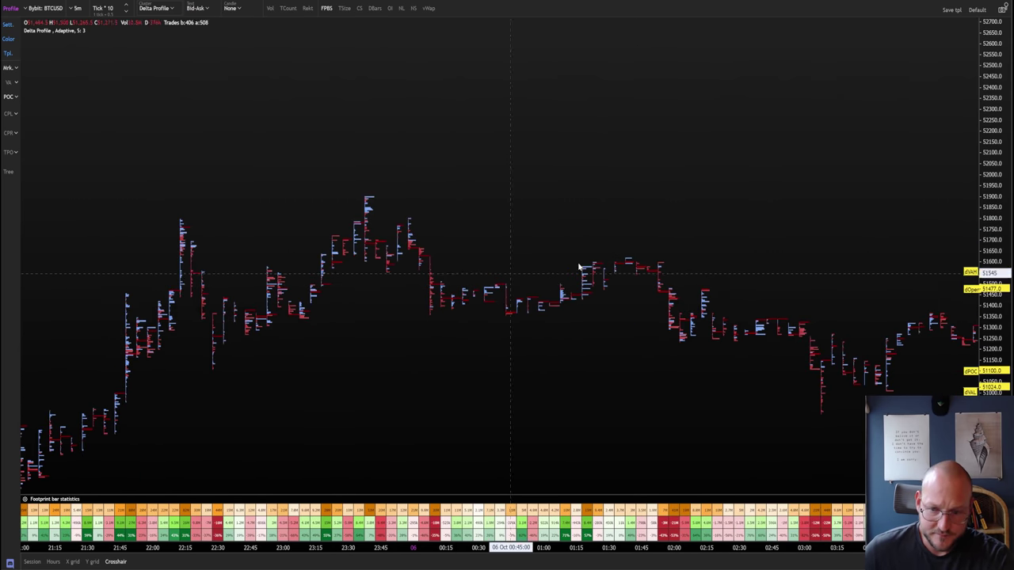
pyautogui.scroll(-5, 495, 305)
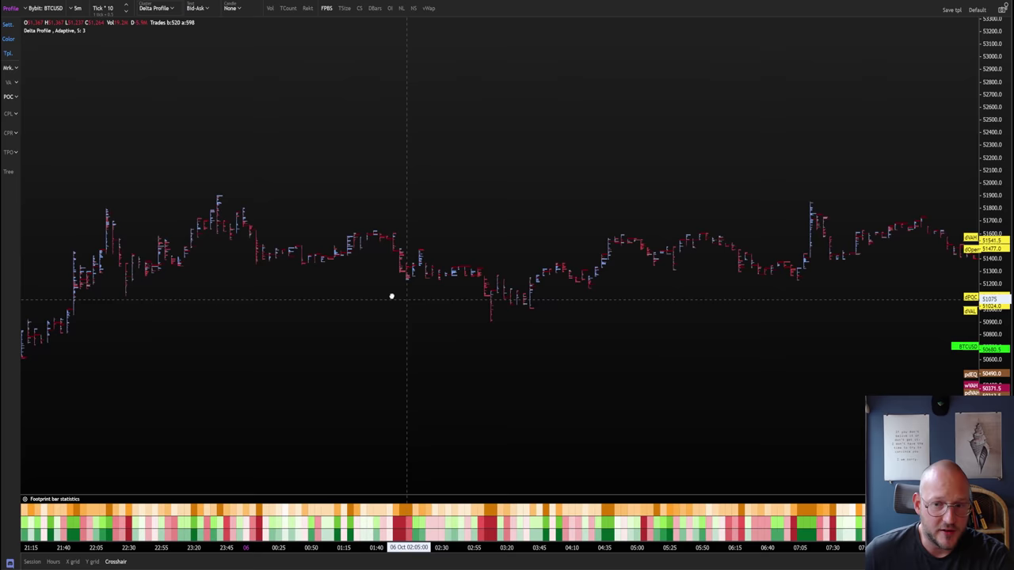
pyautogui.hscroll(-3, 507, 307)
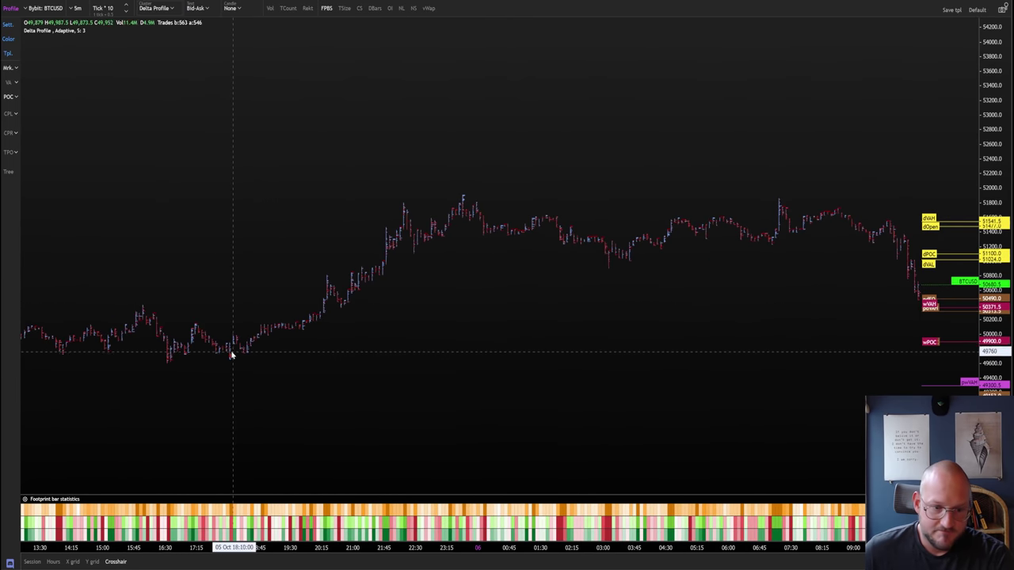
pyautogui.hscroll(3, 444, 261)
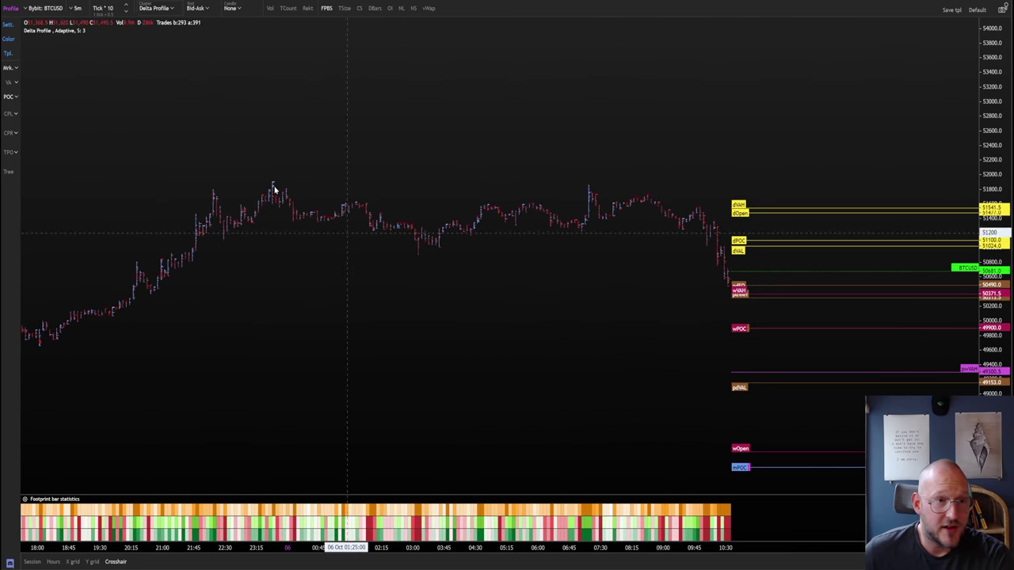
# Back in TradingView, frame the 15-minute BTCUSD rally from 30 Sep to 6 Oct between daily and weekly levels
pyautogui.hotkey('alt', 'Tab')
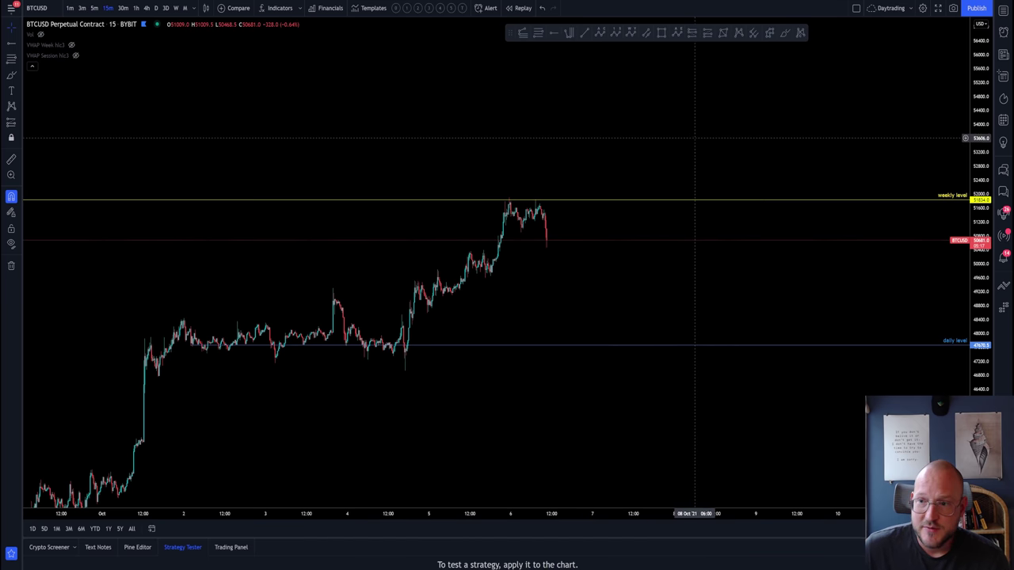
pyautogui.moveTo(706, 147); pyautogui.dragTo(707, 195)
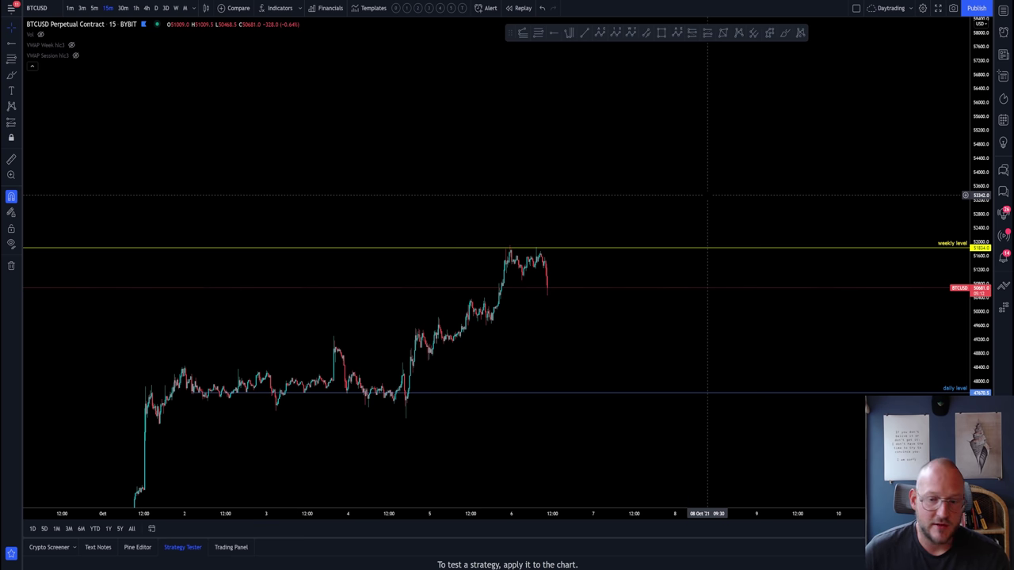
pyautogui.moveTo(706, 195); pyautogui.dragTo(717, 268)
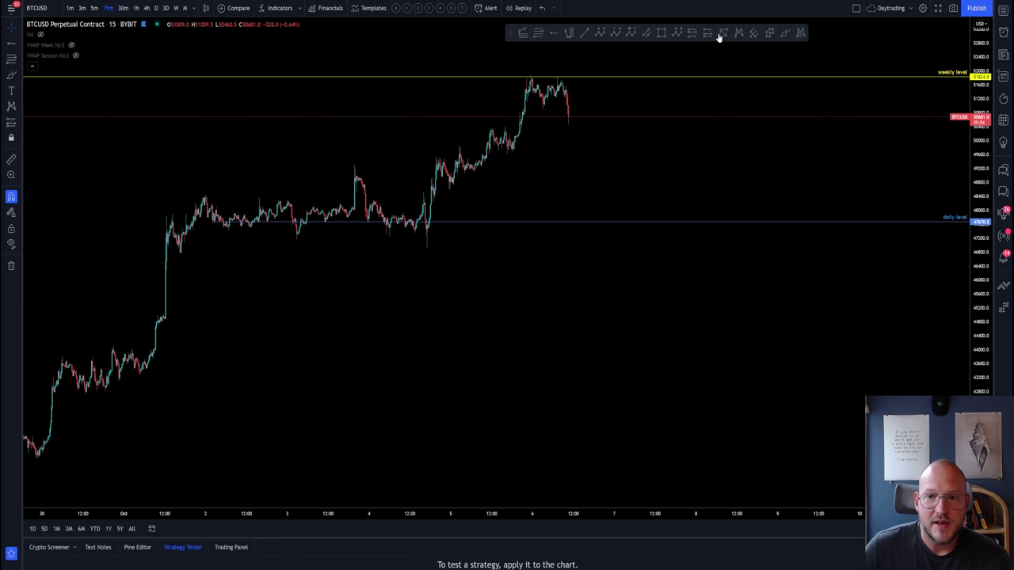
pyautogui.click(783, 34)
pyautogui.moveTo(560, 83)
pyautogui.mouseDown()
pyautogui.moveTo(573, 111)
pyautogui.moveTo(670, 118)
pyautogui.moveTo(739, 201)
pyautogui.moveTo(887, 89)
pyautogui.moveTo(961, 170)
pyautogui.mouseUp()
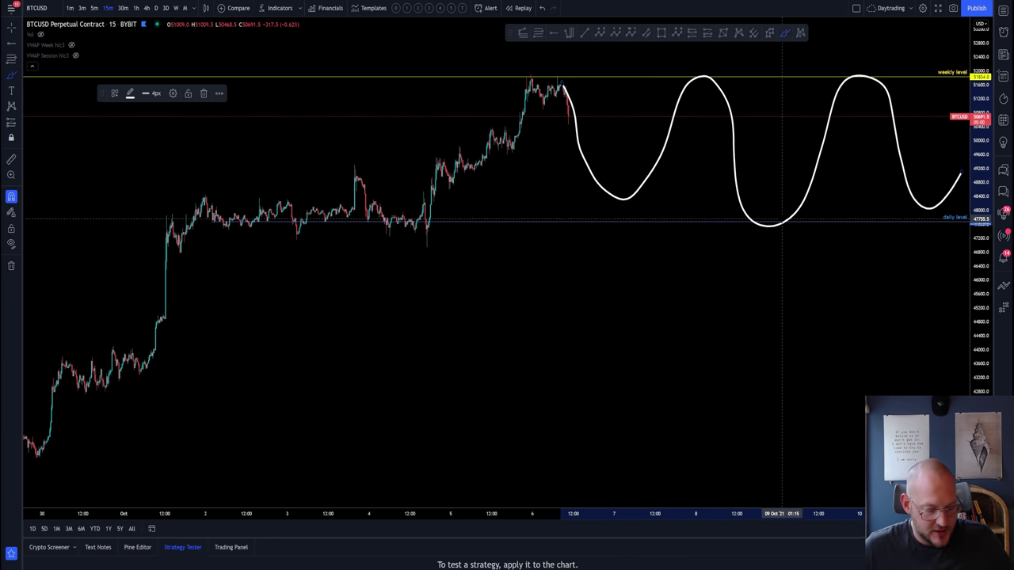
pyautogui.hotkey('ctrl', 'z')
pyautogui.press('ctrl')
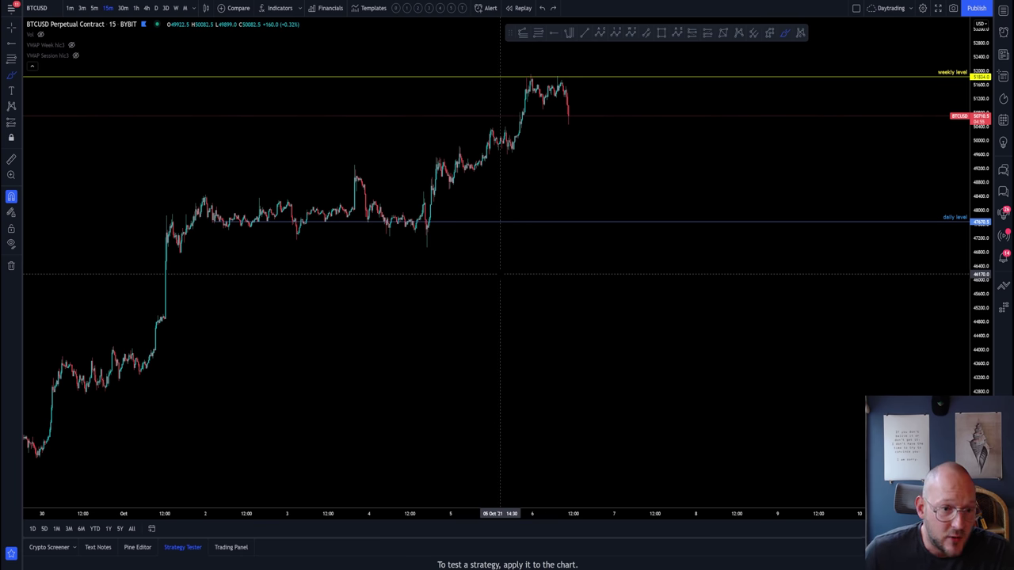
pyautogui.scroll(-2, 244, 277)
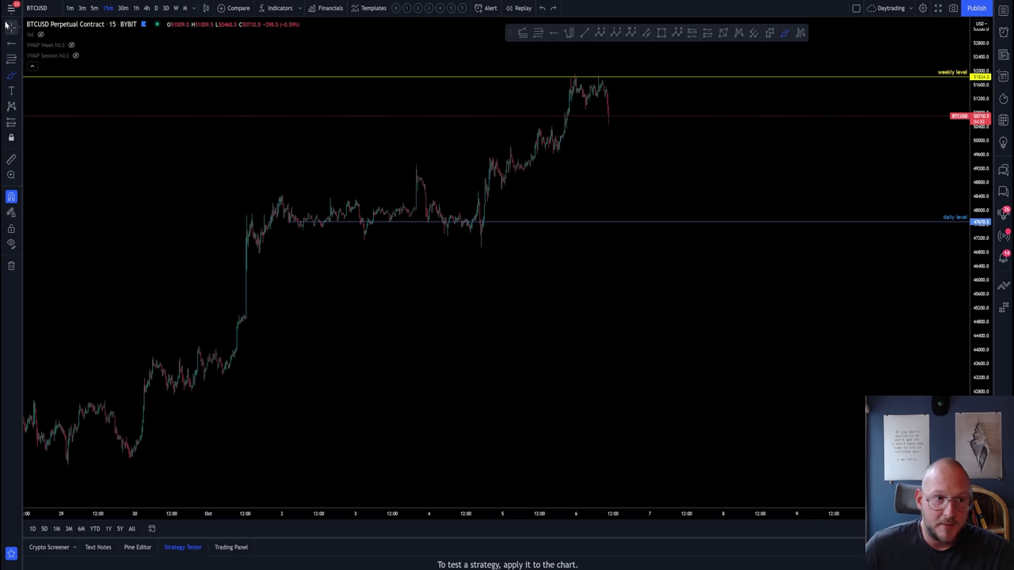
# Recentre the BTCUSD chart on 1h candles, spanning 23 Sep to 15 Oct with both level lines
pyautogui.moveTo(401, 299); pyautogui.dragTo(378, 385)
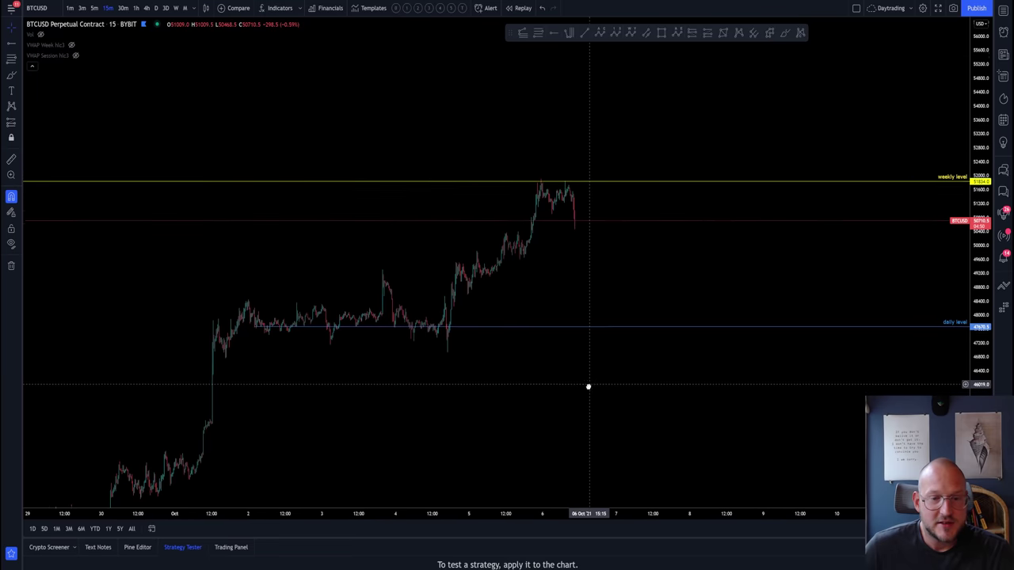
pyautogui.scroll(-1, 591, 388)
pyautogui.click(136, 8)
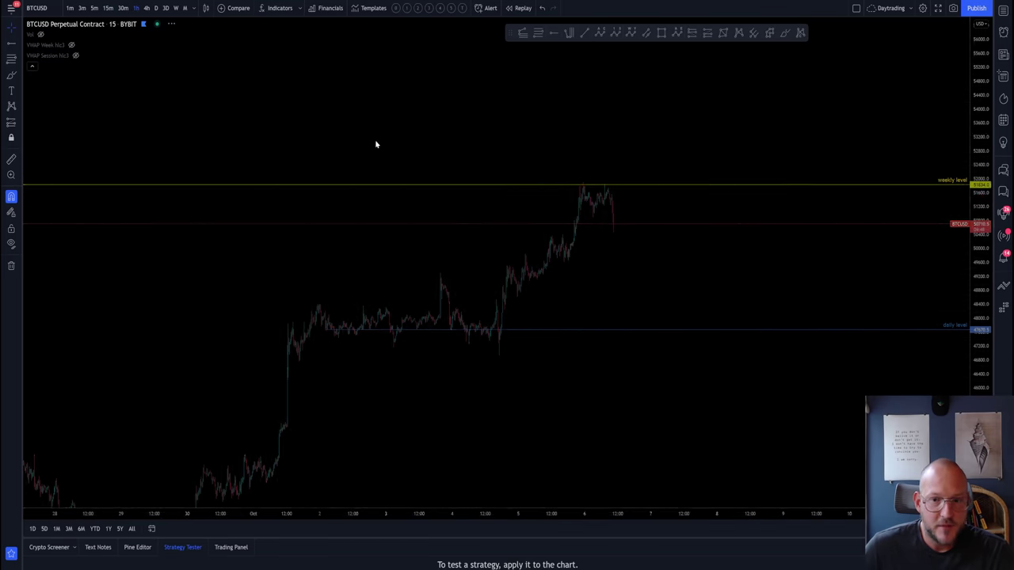
pyautogui.scroll(2, 655, 272)
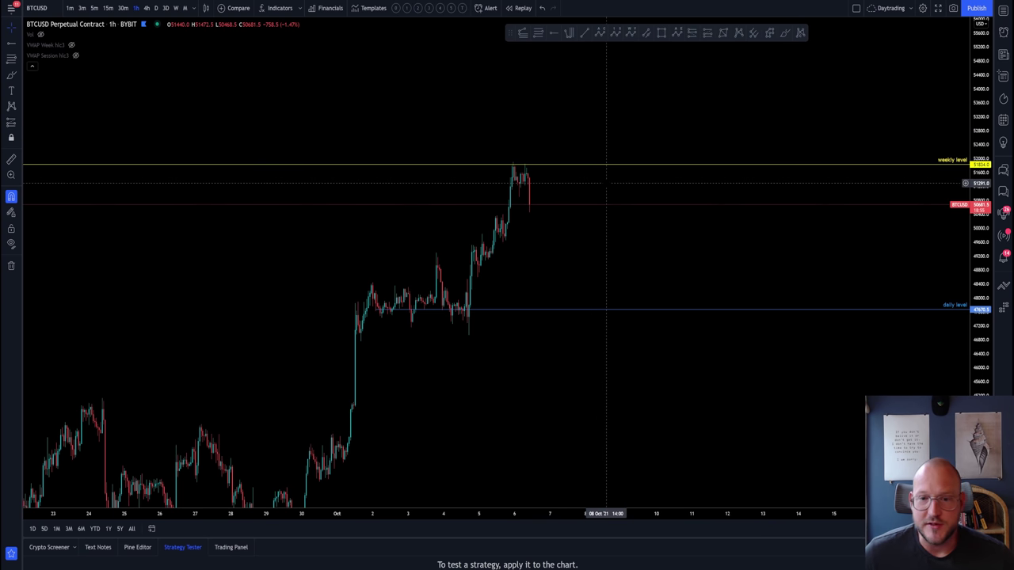
pyautogui.moveTo(583, 145); pyautogui.dragTo(586, 184)
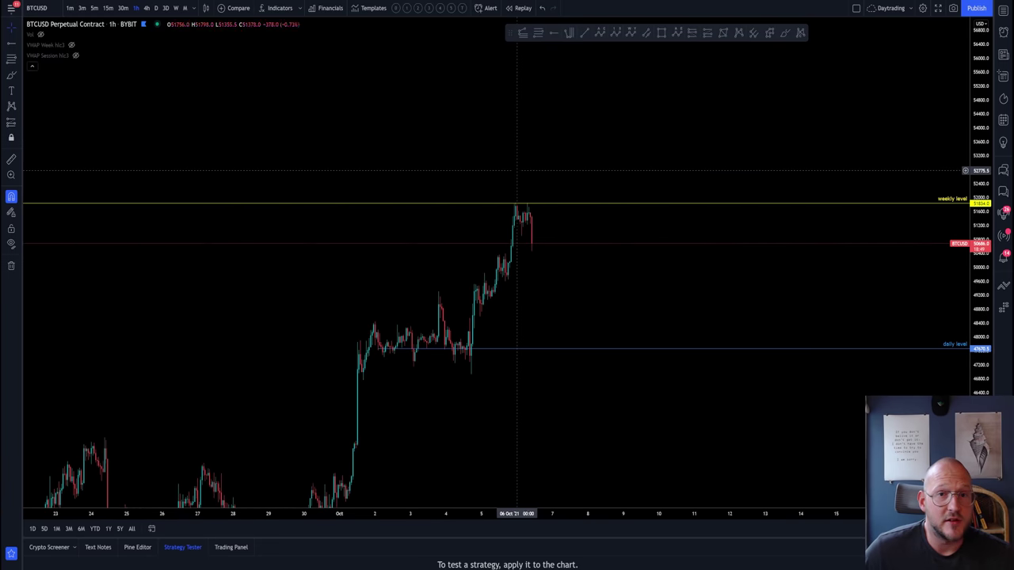
pyautogui.moveTo(575, 310); pyautogui.dragTo(570, 250)
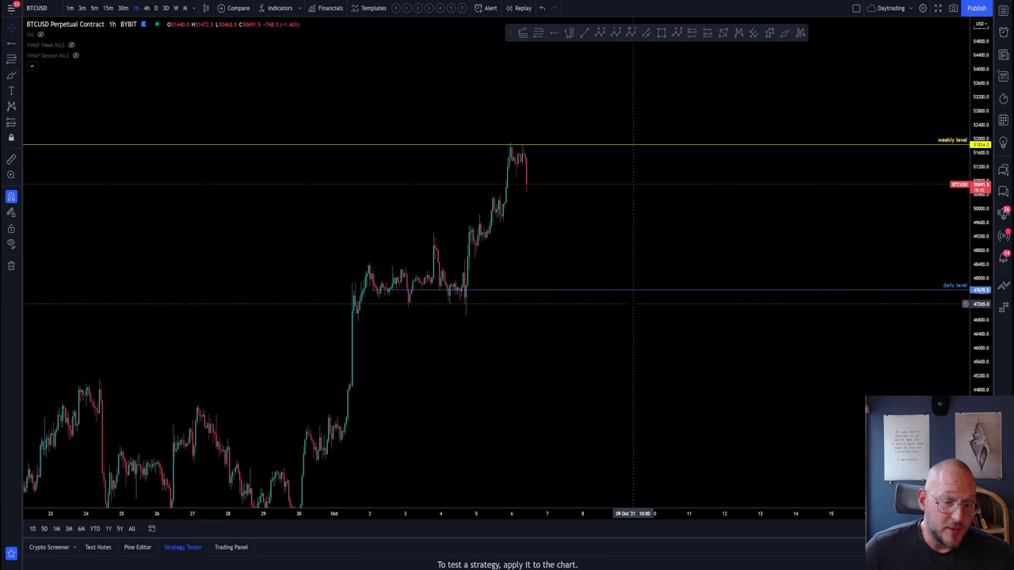
pyautogui.moveTo(603, 303); pyautogui.dragTo(609, 279)
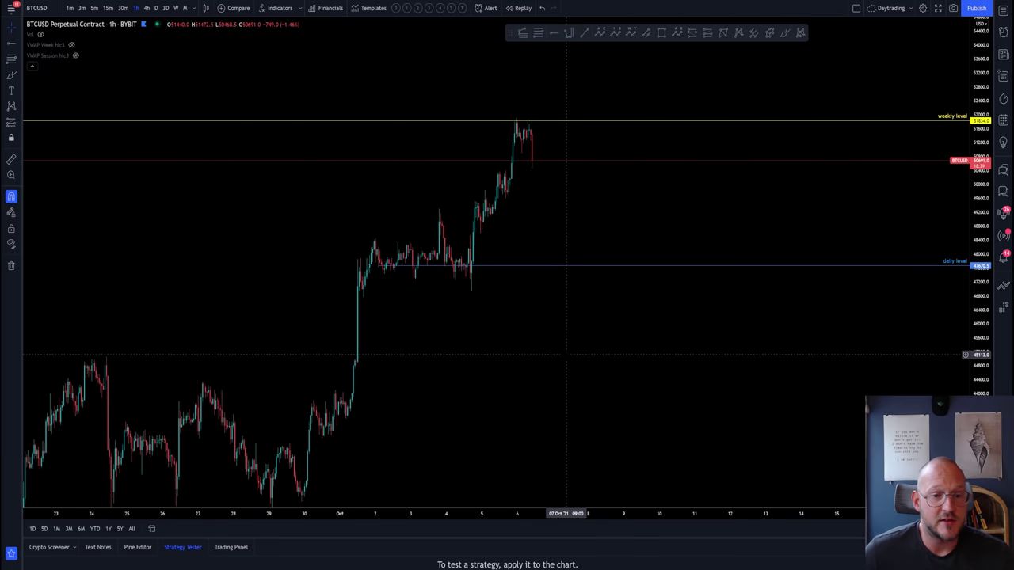
pyautogui.moveTo(563, 357); pyautogui.dragTo(564, 326)
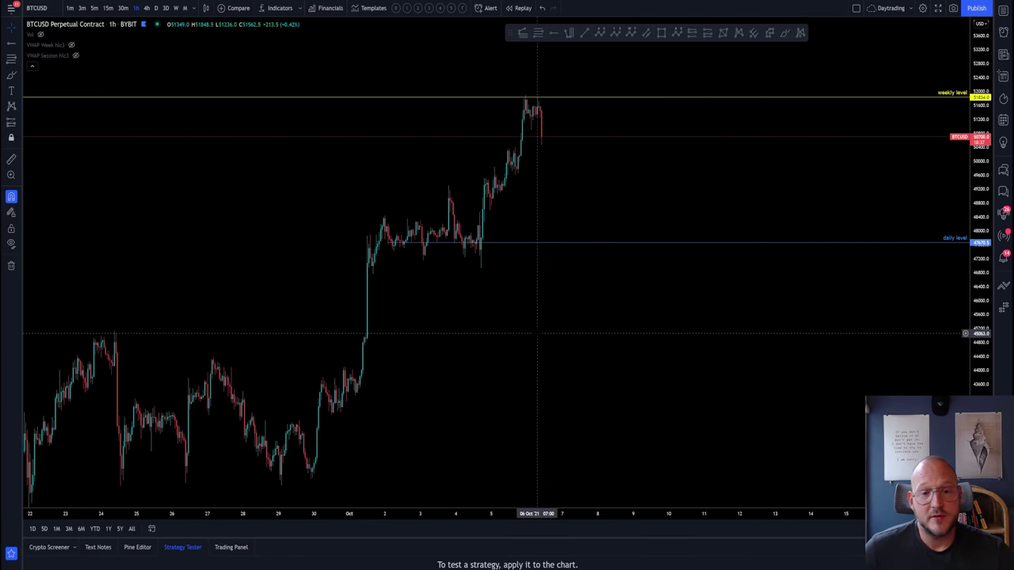